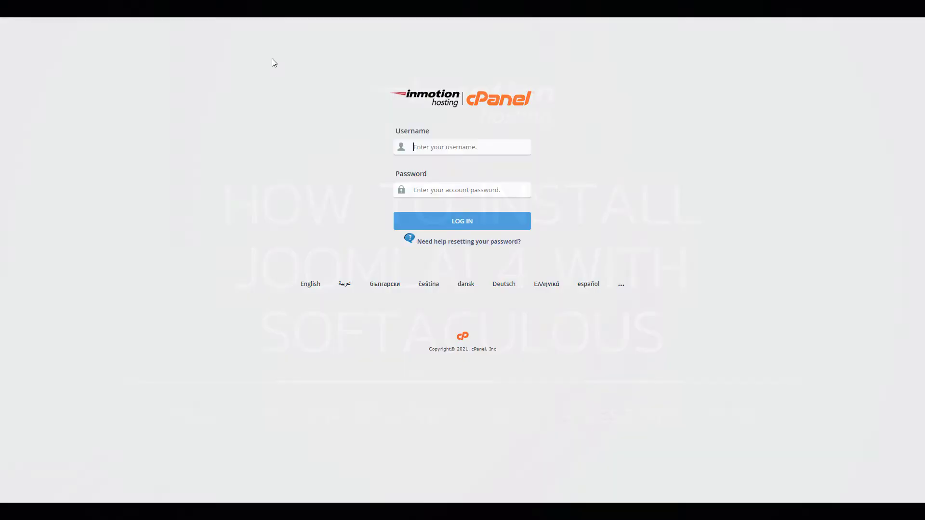
Log in to cPanel with the account username and password, then scroll to the Software section
text(custo246)
key(Tab)
text(•••)
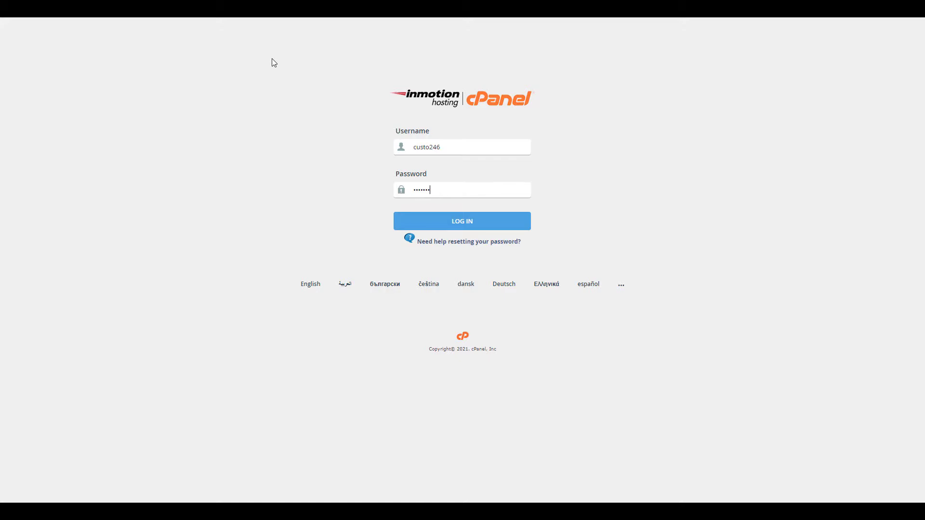
key(Return)
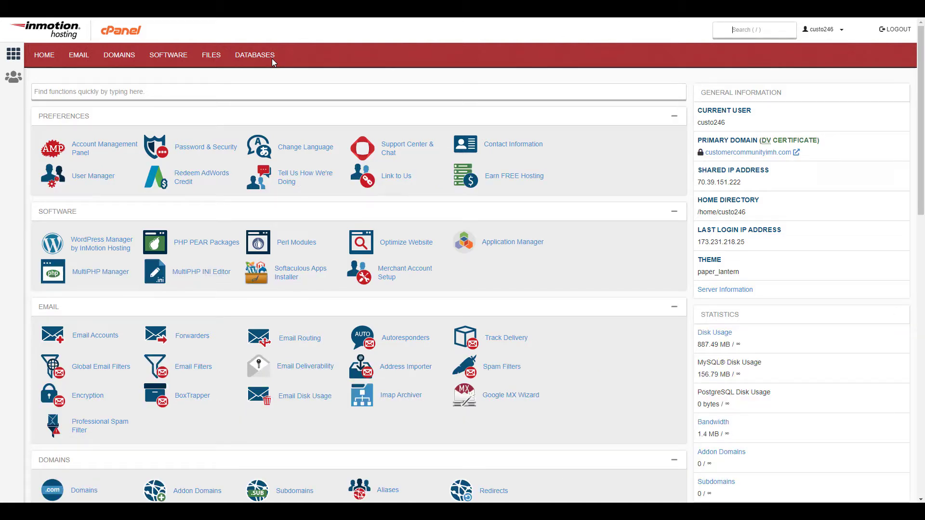
scroll(289, 92, down, 2)
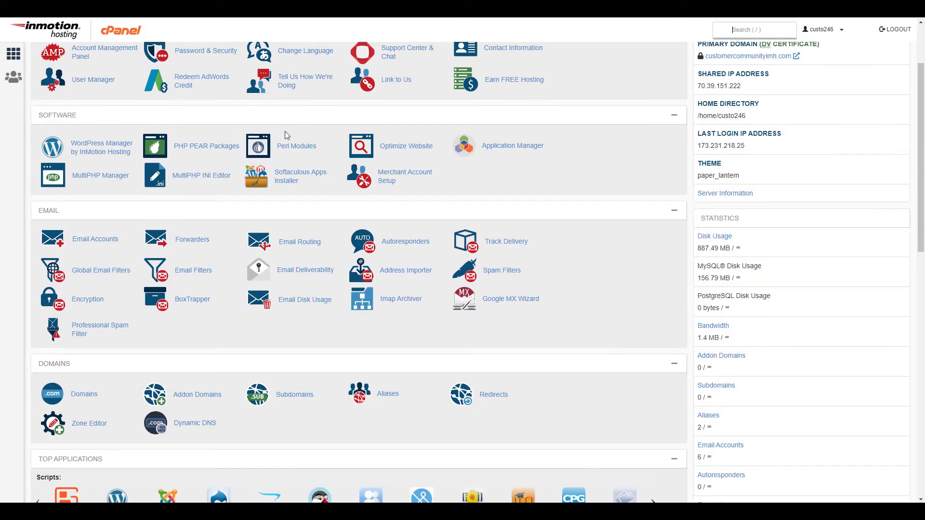
Open Softaculous Apps Installer, search the catalogue for 'joom' and open the Joomla script page
click(290, 180)
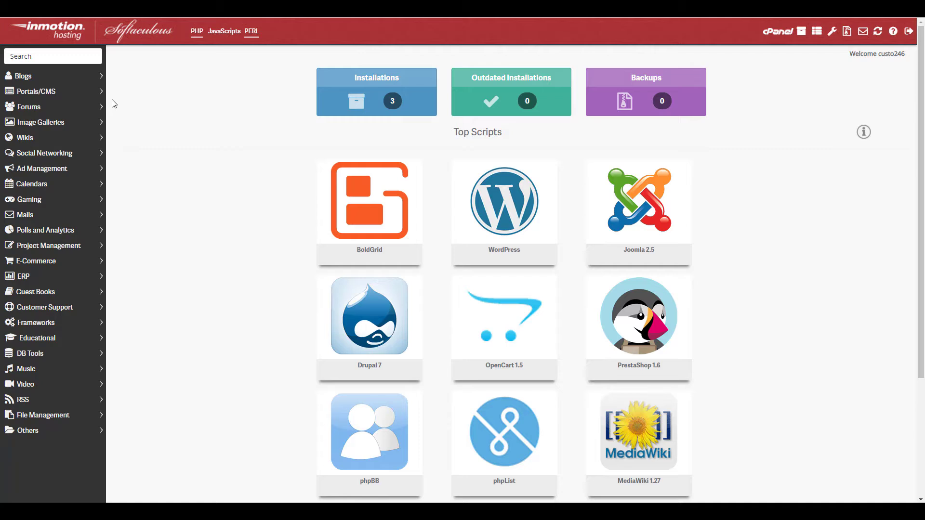
click(63, 58)
text(joomla)
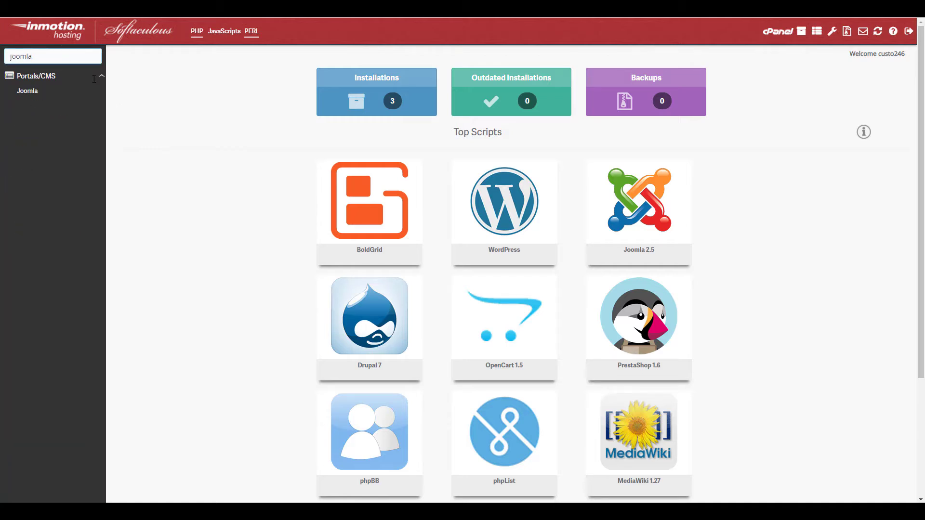
mouse_move(628, 209)
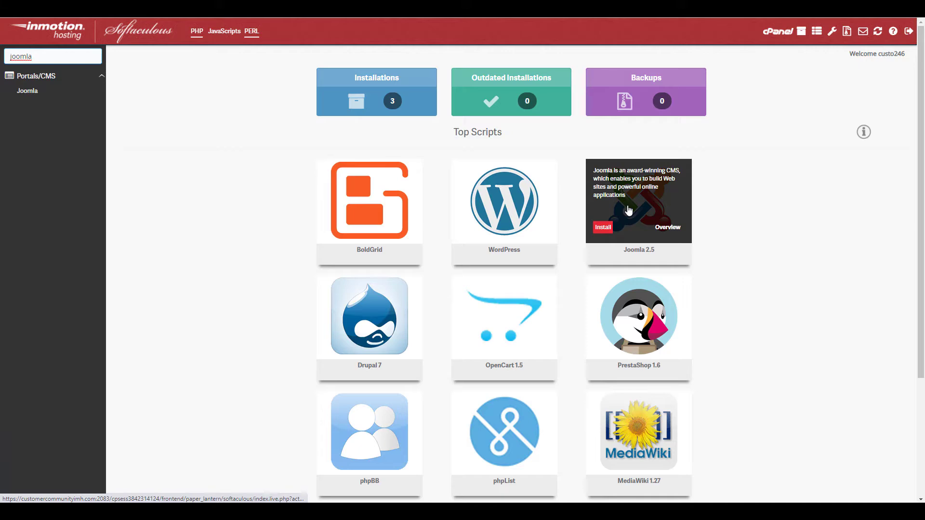
click(38, 92)
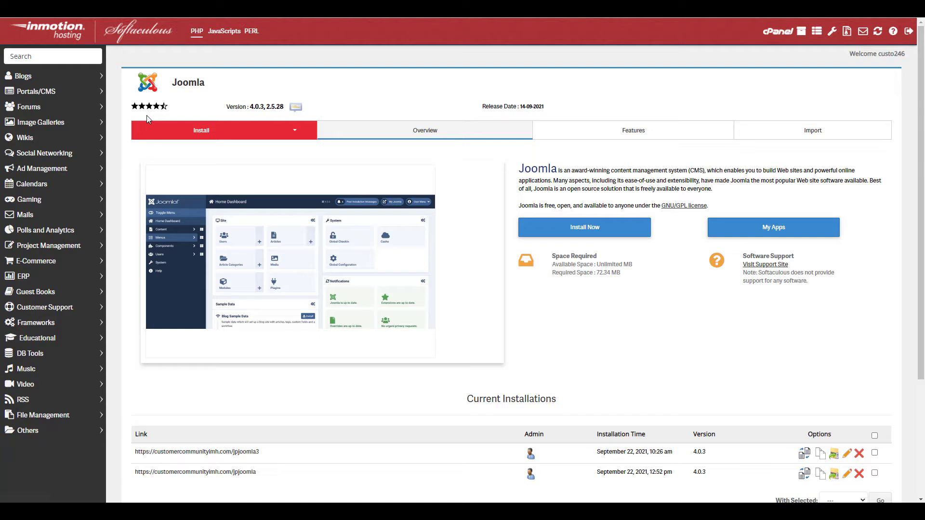
click(178, 131)
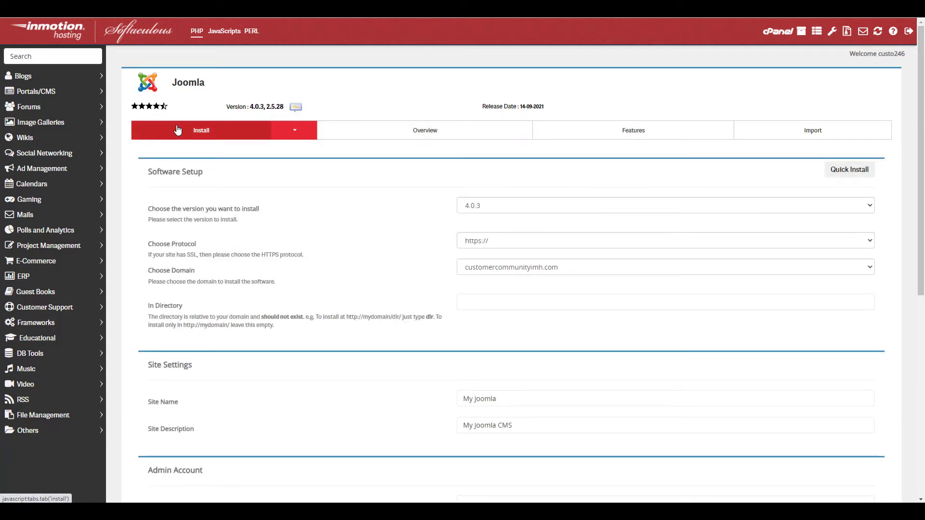
click(500, 206)
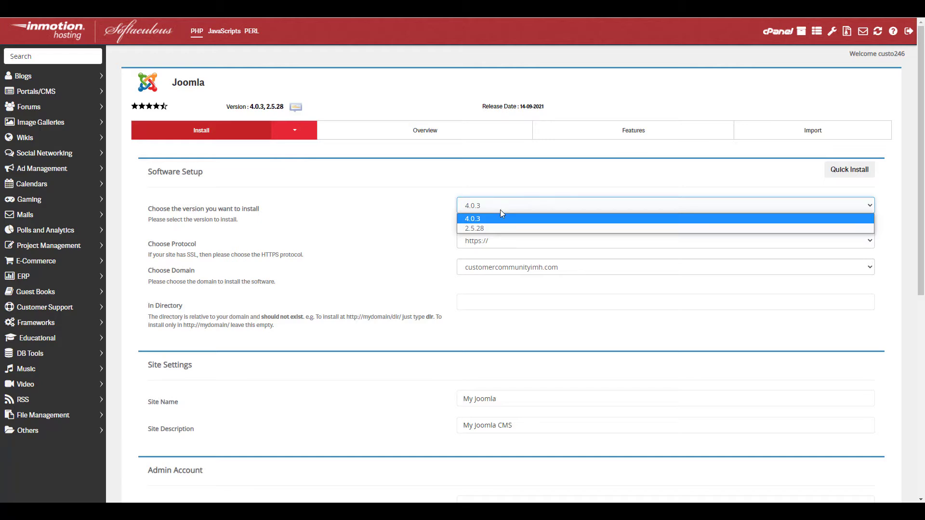
click(501, 222)
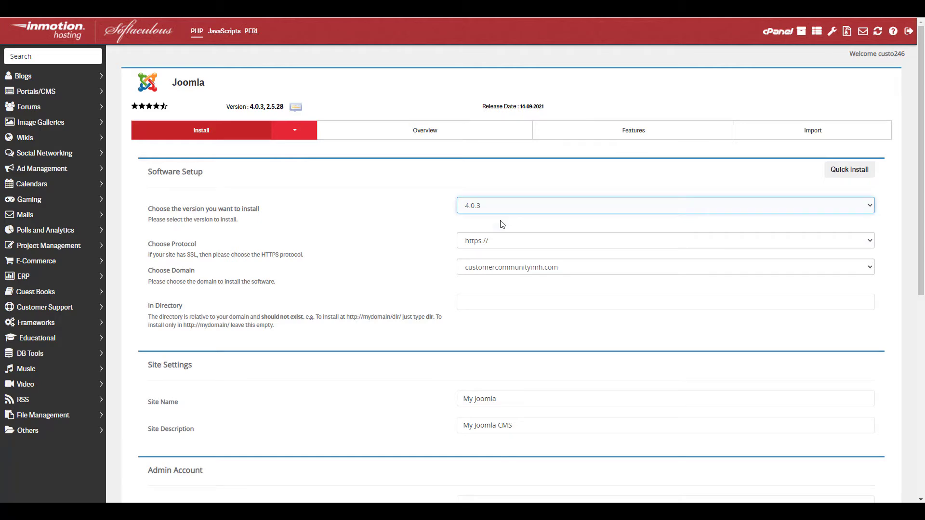
click(422, 223)
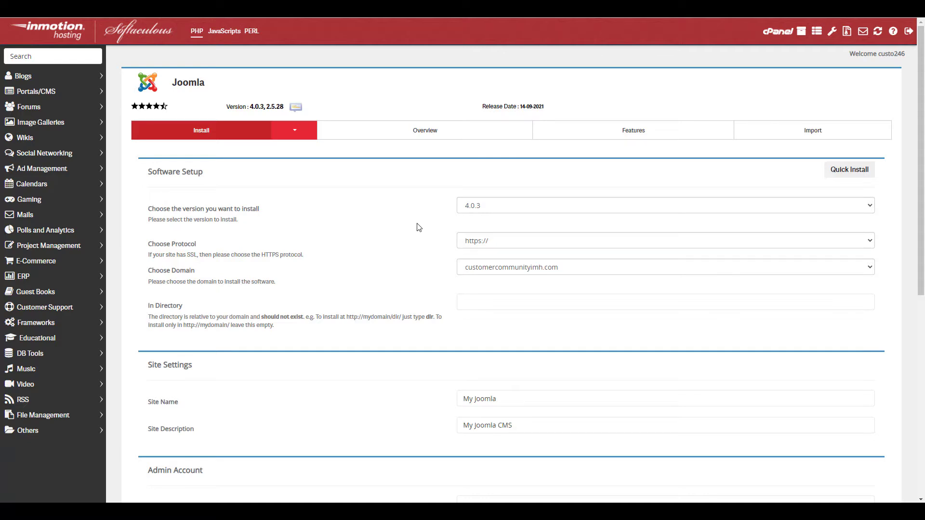
click(470, 242)
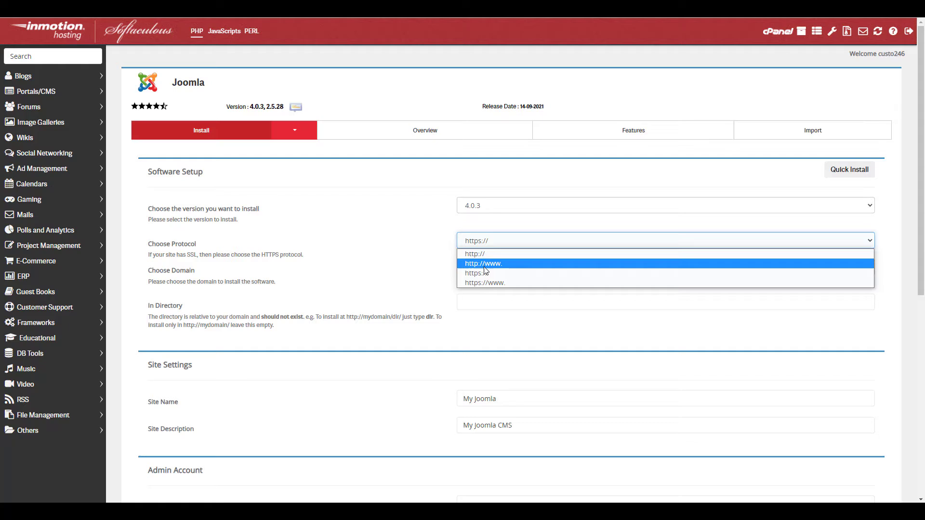
click(486, 284)
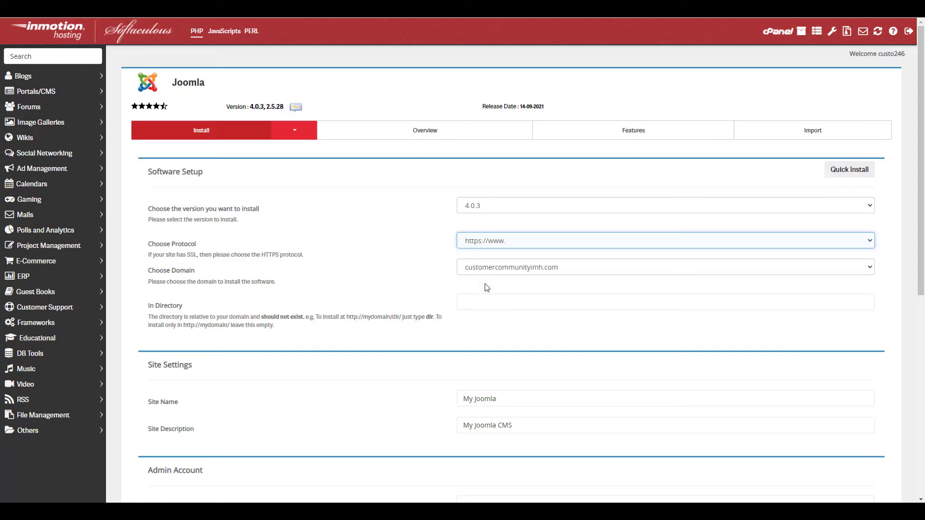
click(486, 246)
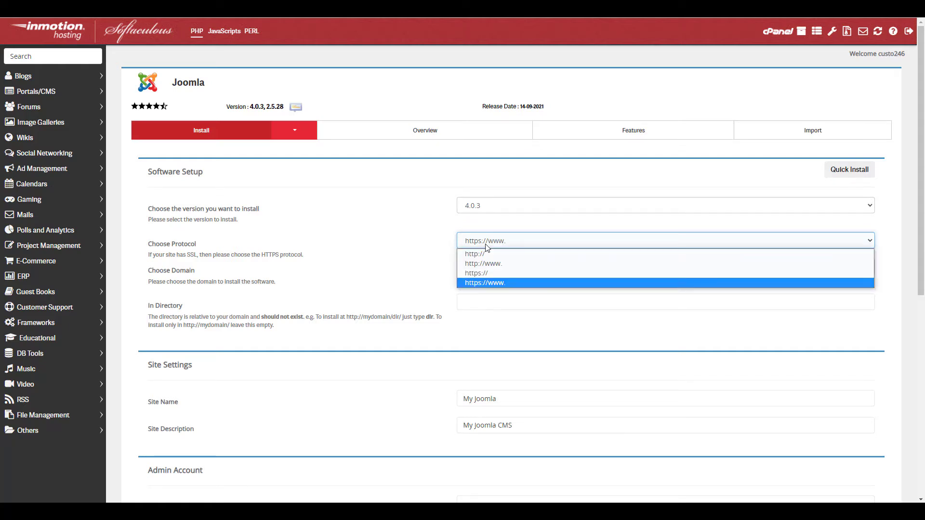
click(489, 273)
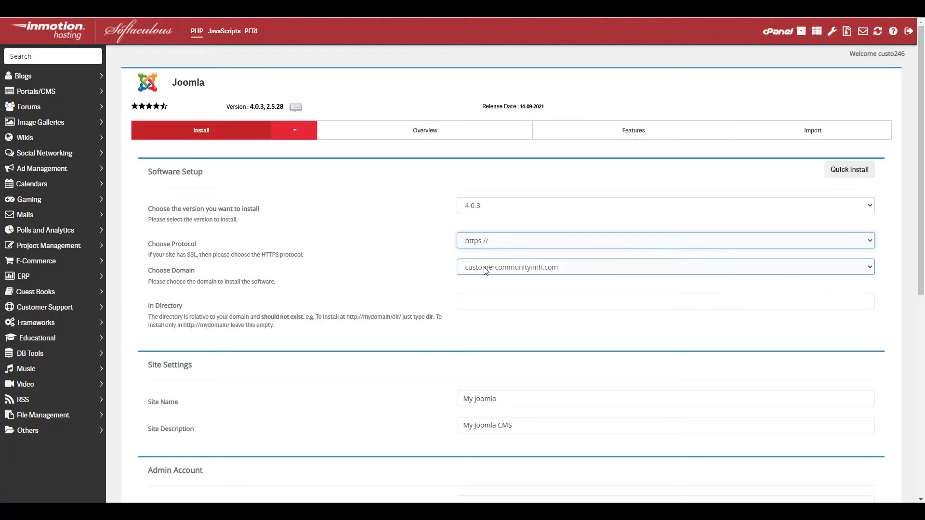
Keep customercommunityimh.com as the domain and leave the install directory empty
click(485, 272)
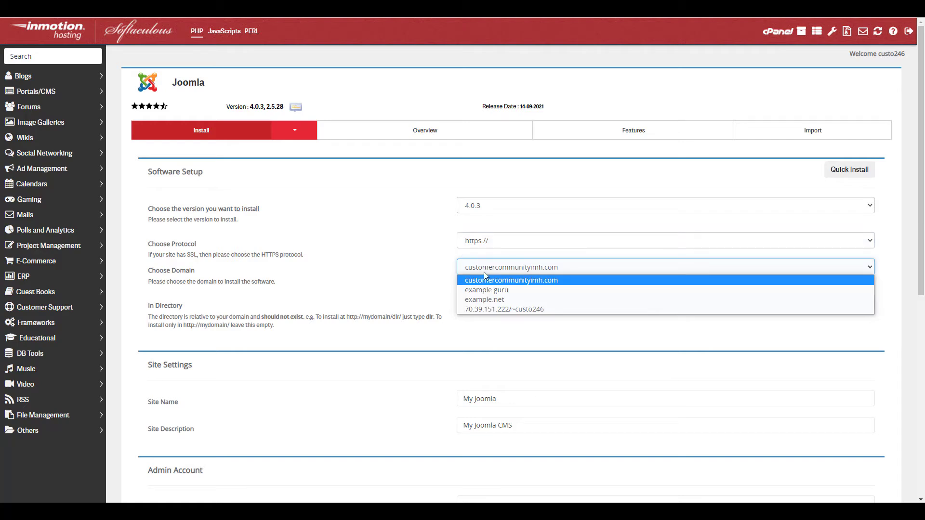
click(432, 278)
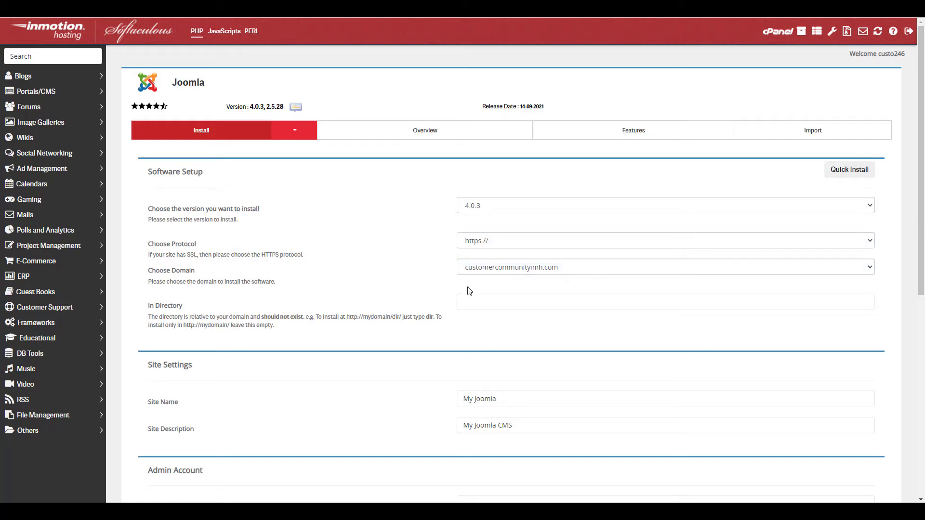
click(480, 304)
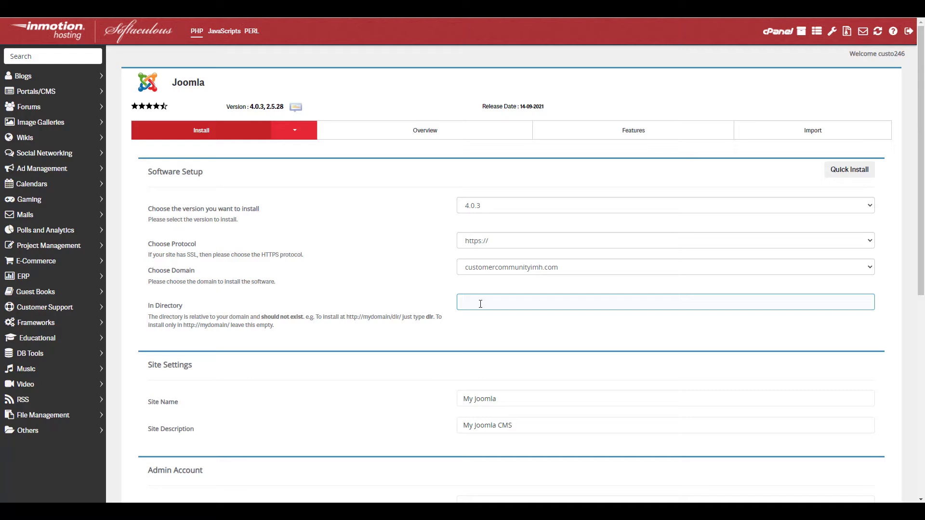
click(480, 304)
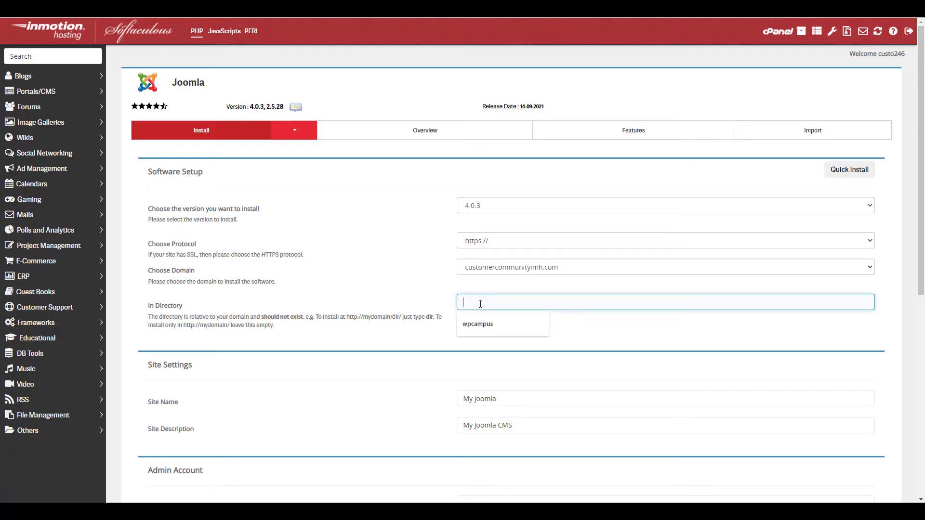
click(474, 304)
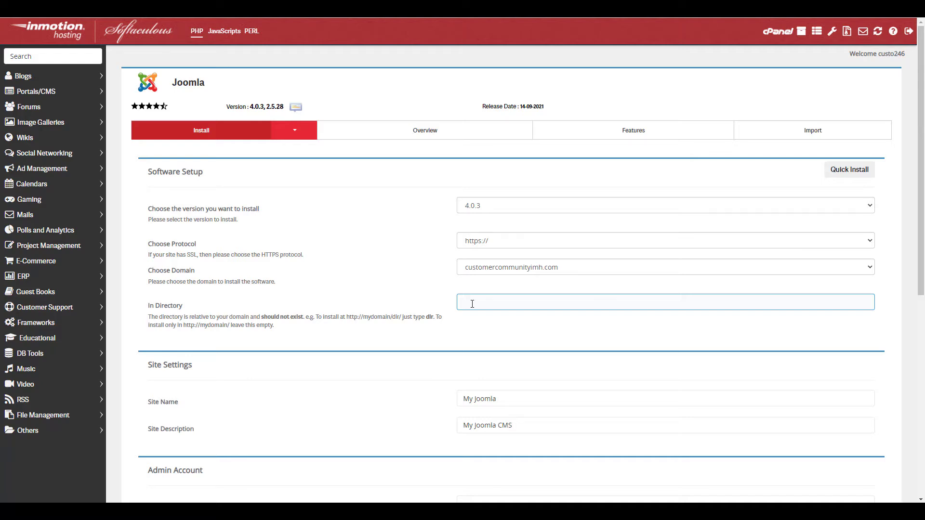
Replace 'My Joomla' with a personal website title and set the description to 'This is my Joomla 4 site'
scroll(486, 303, down, 2)
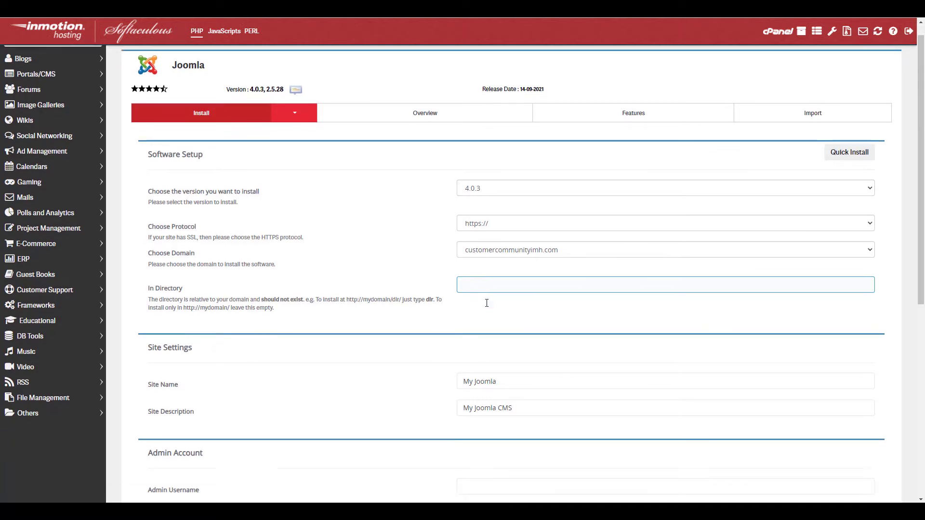
click(505, 301)
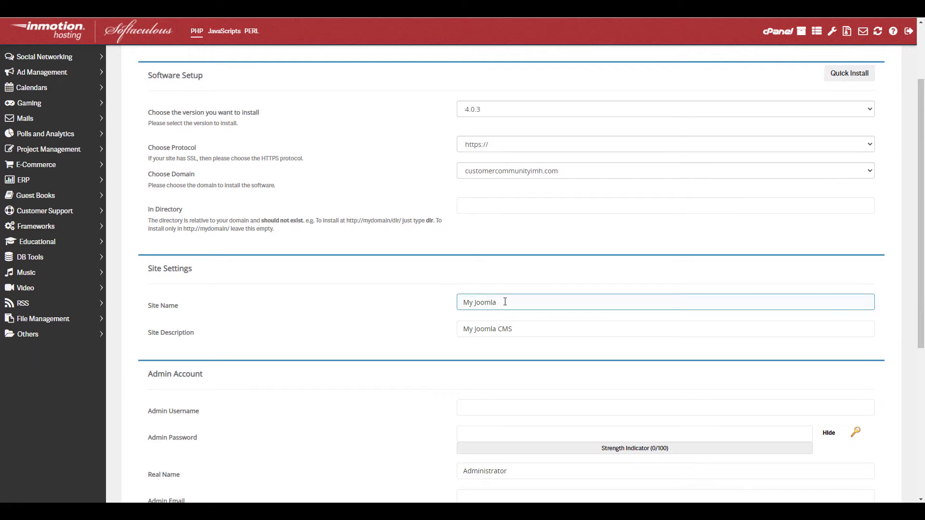
triple_click(505, 302)
text(John)
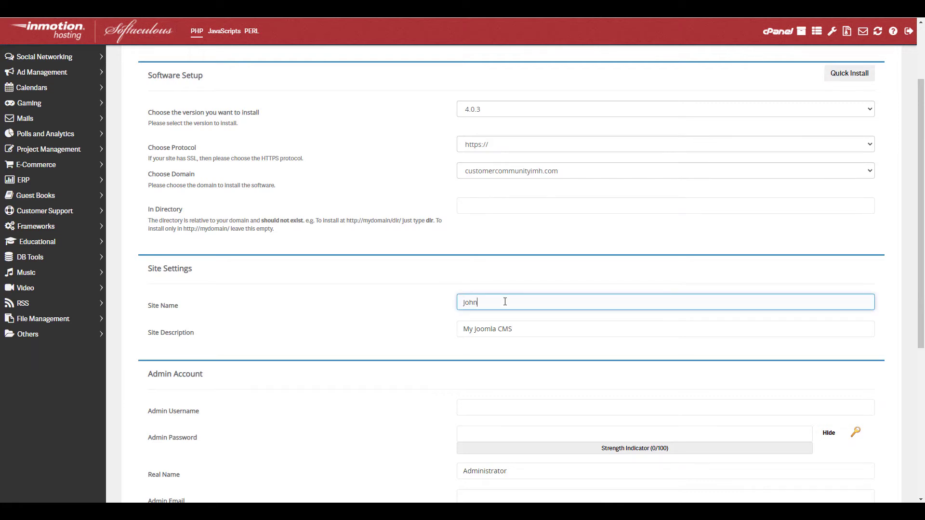
text('s Website)
key(Tab)
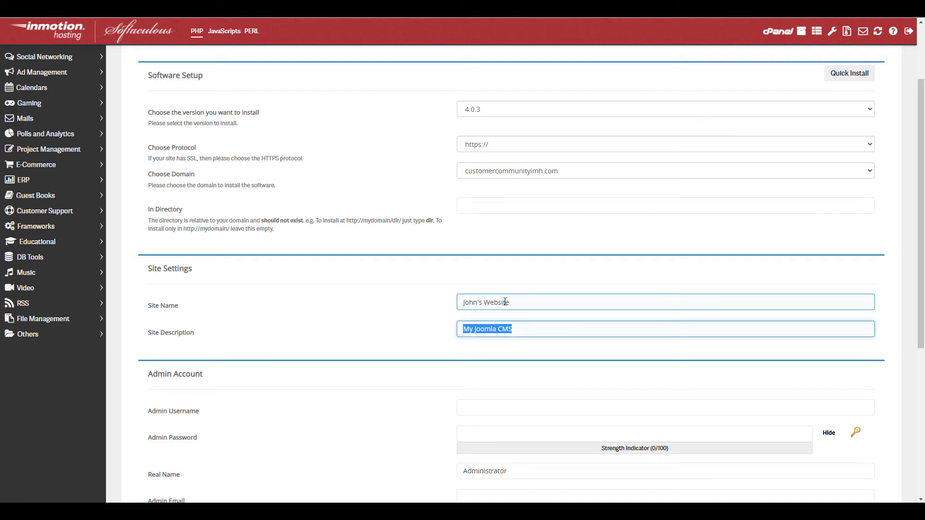
text(This is my)
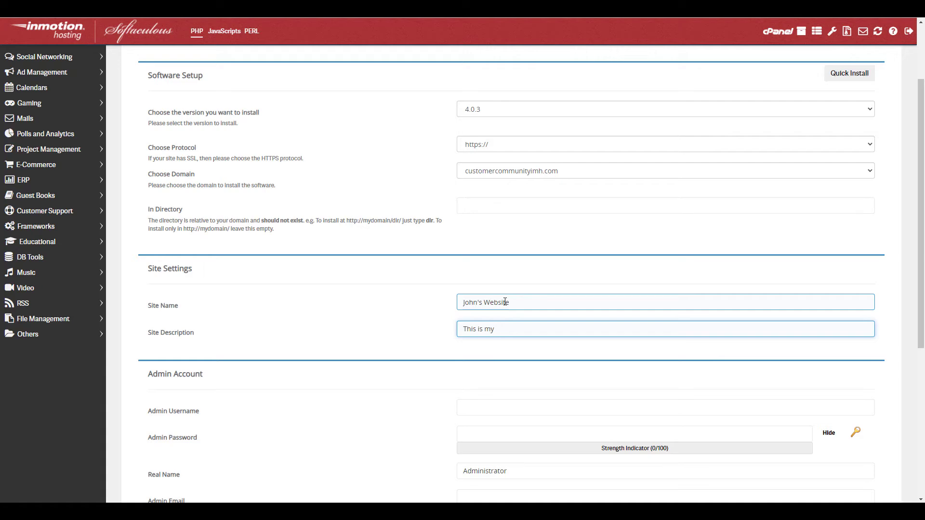
text( Joomla 4 site)
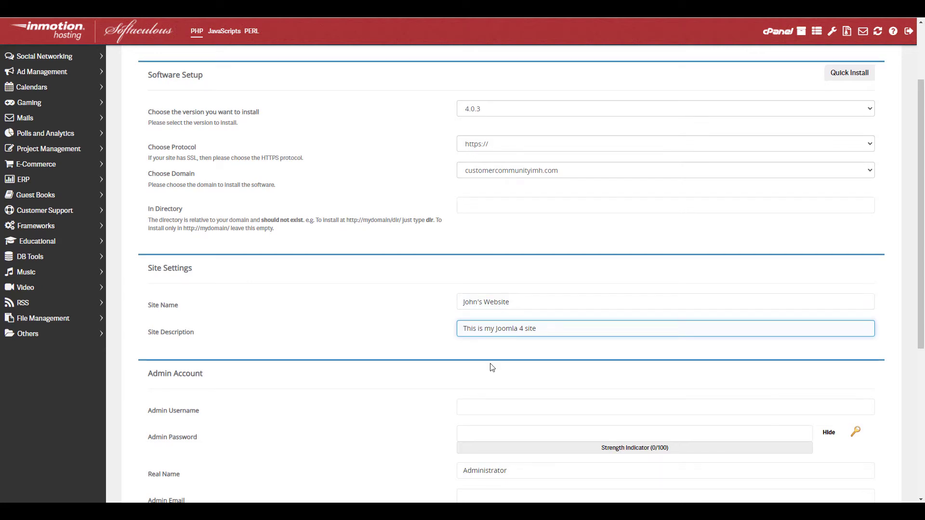
Set the admin username to 'admin' with a strong password
scroll(489, 368, down, 2)
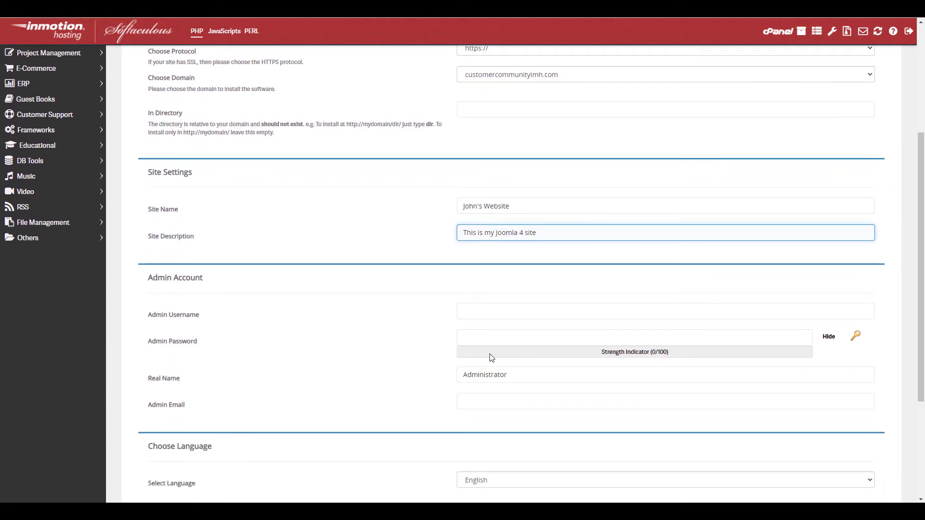
click(489, 313)
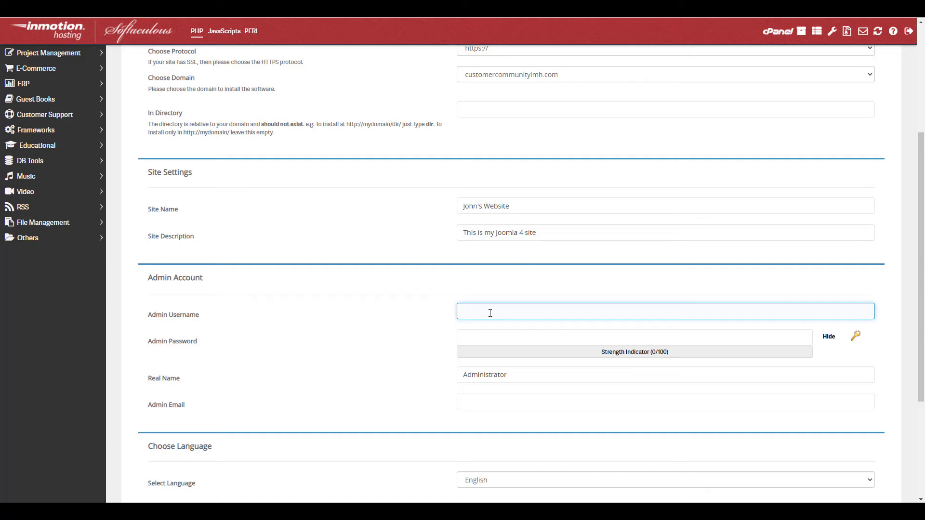
text(admin)
key(Tab)
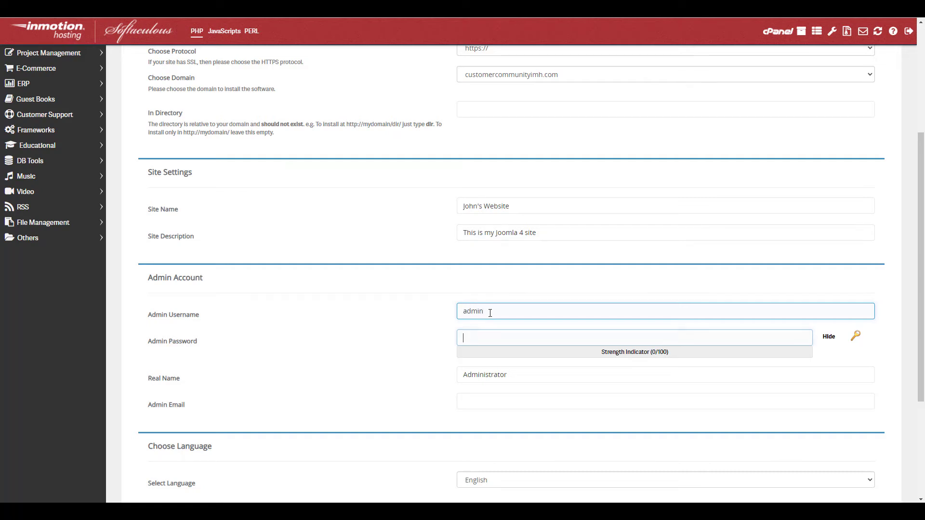
text(very strong password)
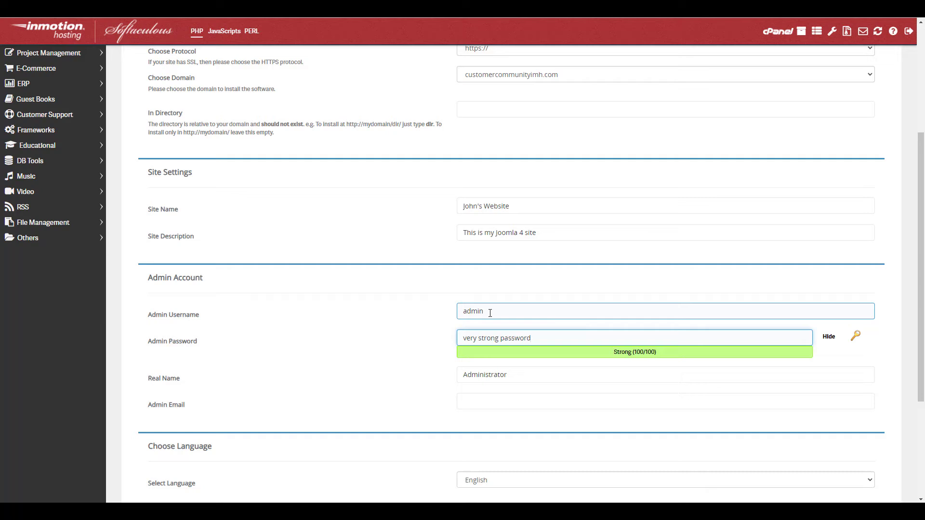
Replace the default real name with the administrator's name and enter the admin e-mail address
scroll(490, 327, down, 2)
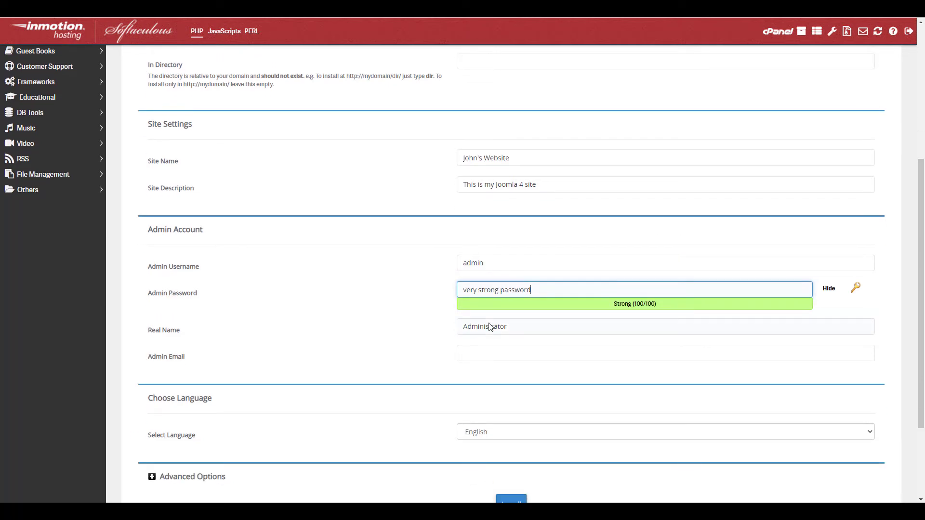
double_click(510, 280)
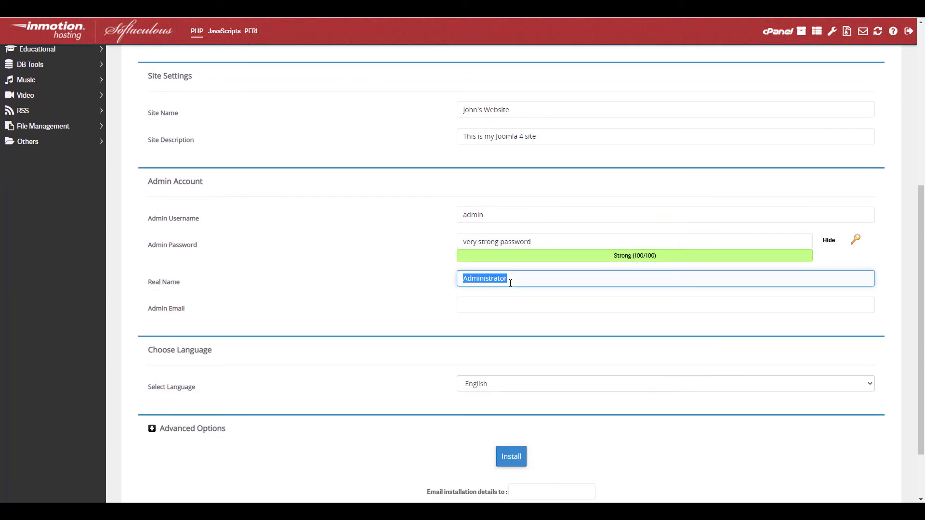
text(Joe User)
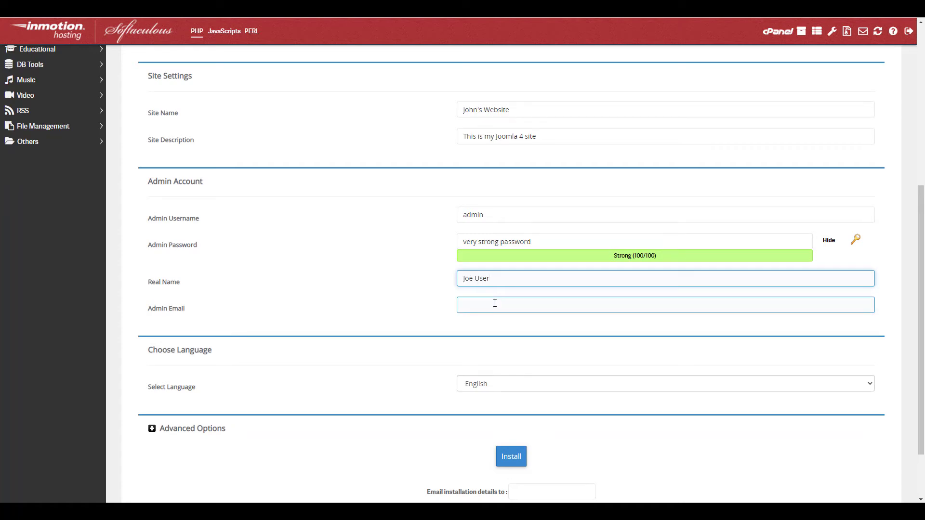
click(495, 303)
text(user)
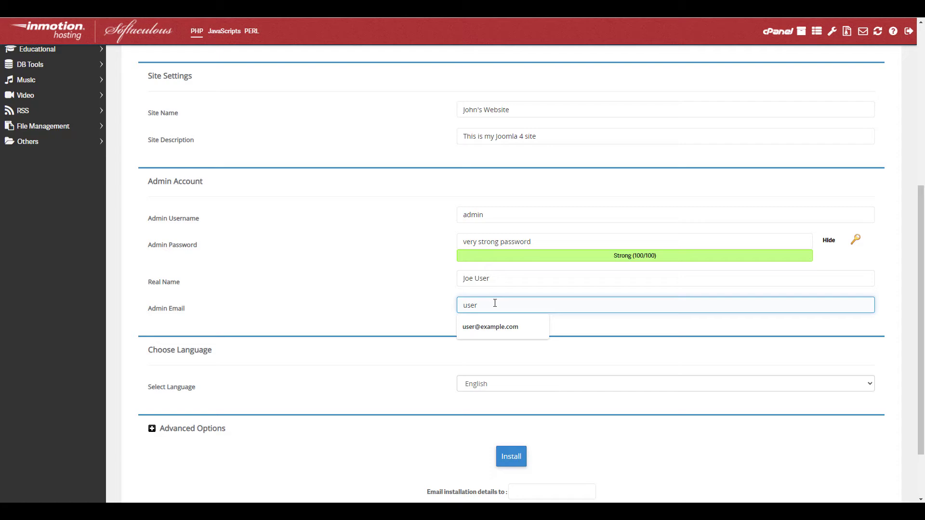
text(@example.com)
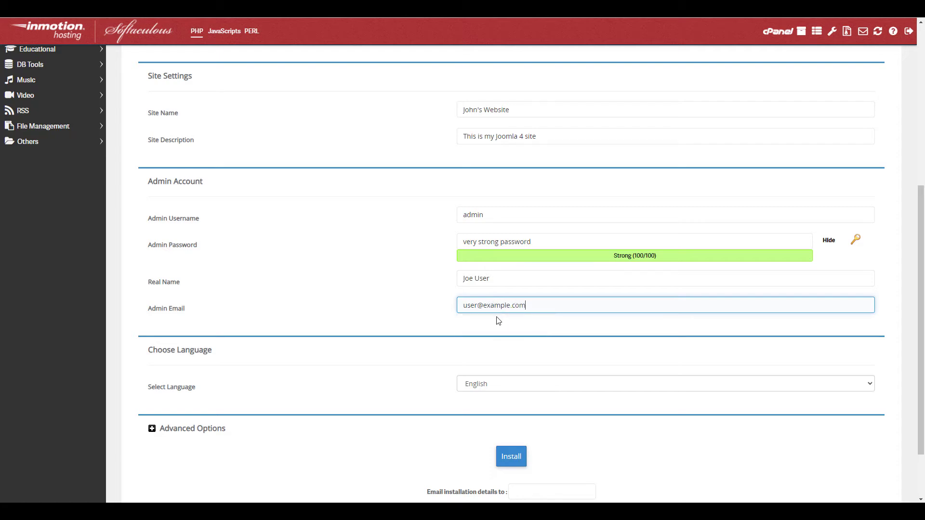
Keep English as the site language
scroll(486, 376, down, 2)
click(479, 313)
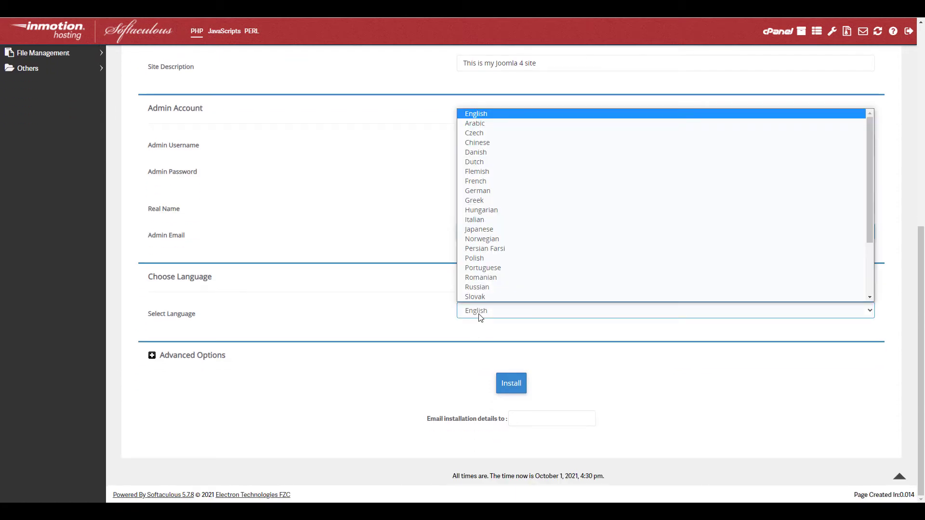
scroll(487, 236, down, 2)
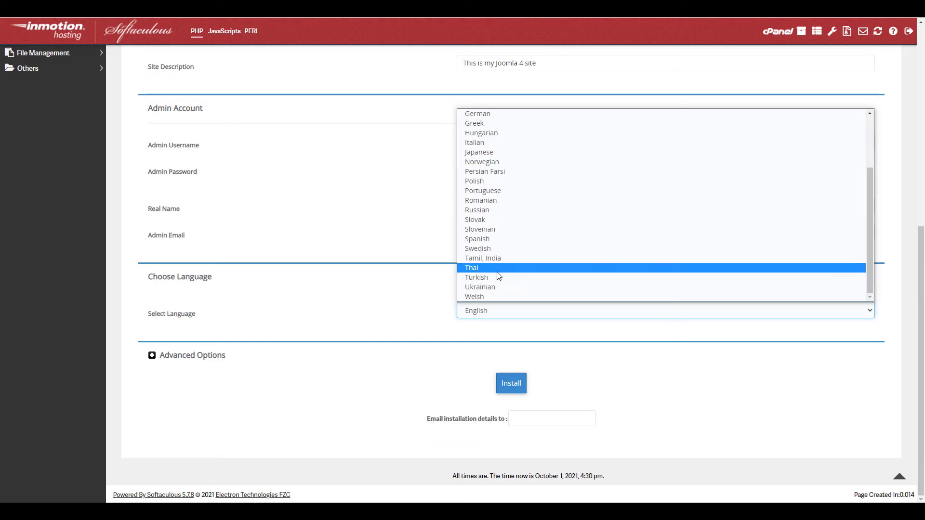
scroll(496, 270, up, 3)
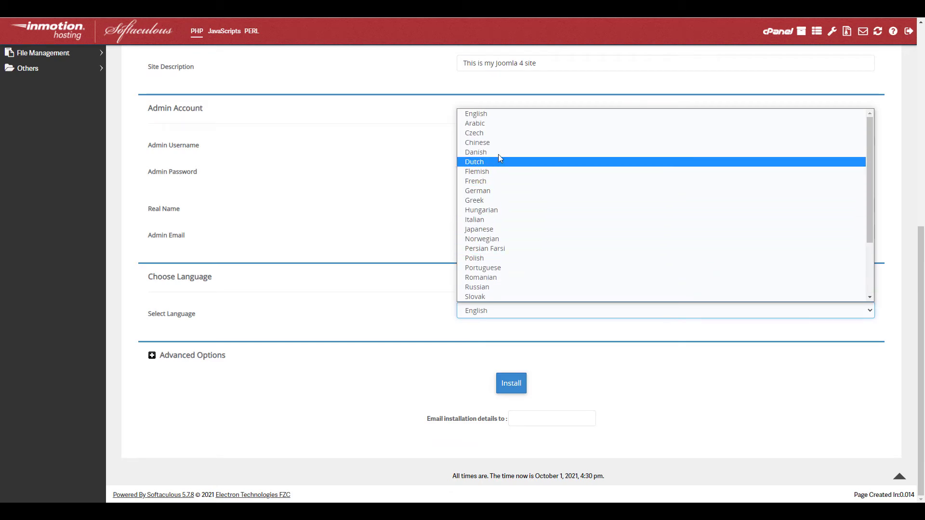
click(495, 115)
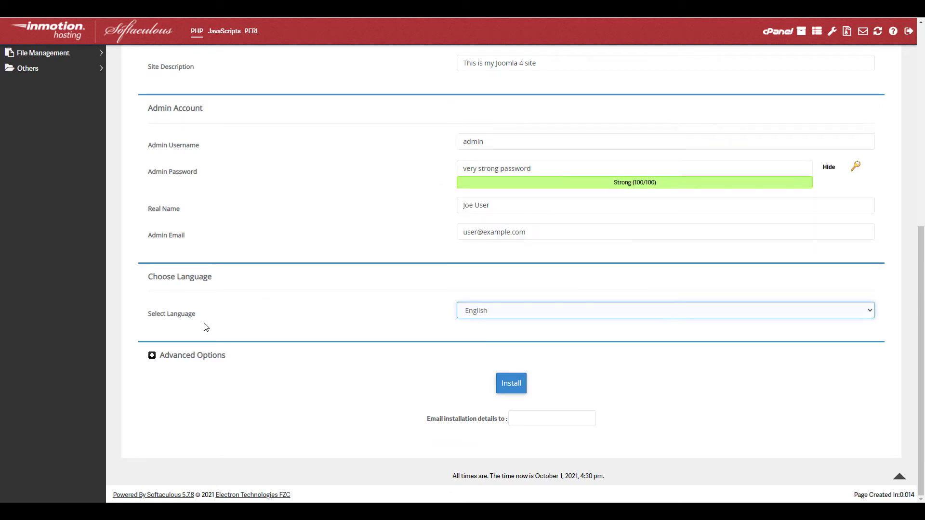
In Advanced Options, keep database joom380 and prefix josbq_, auto-upgrade to any latest version, Default backup location
click(152, 356)
scroll(163, 355, down, 2)
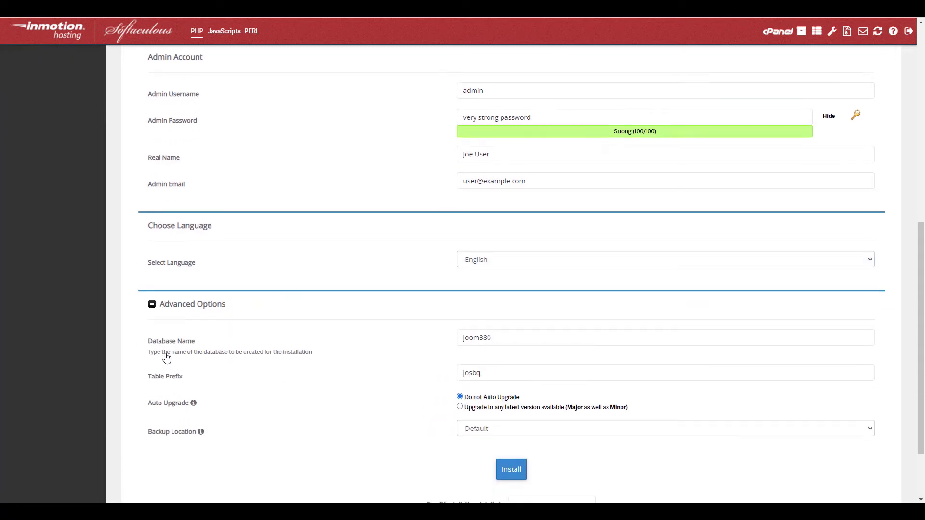
click(499, 292)
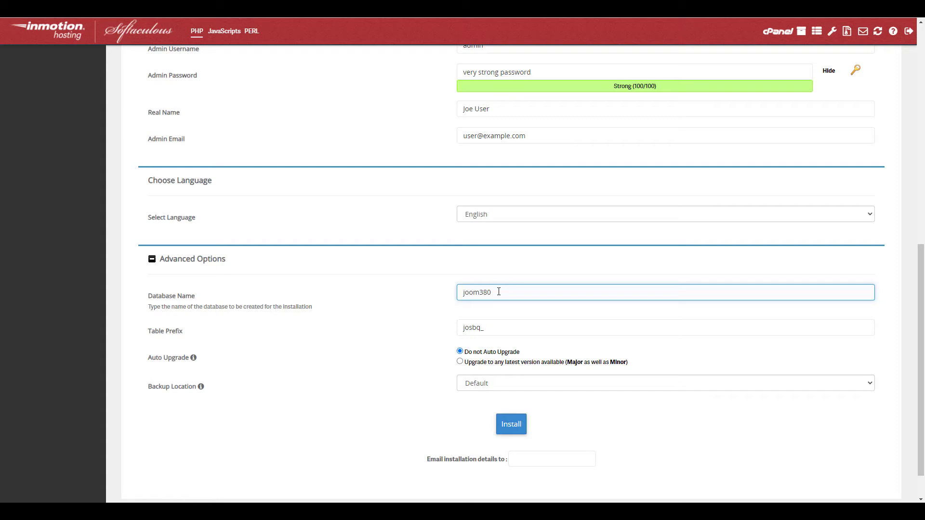
click(491, 328)
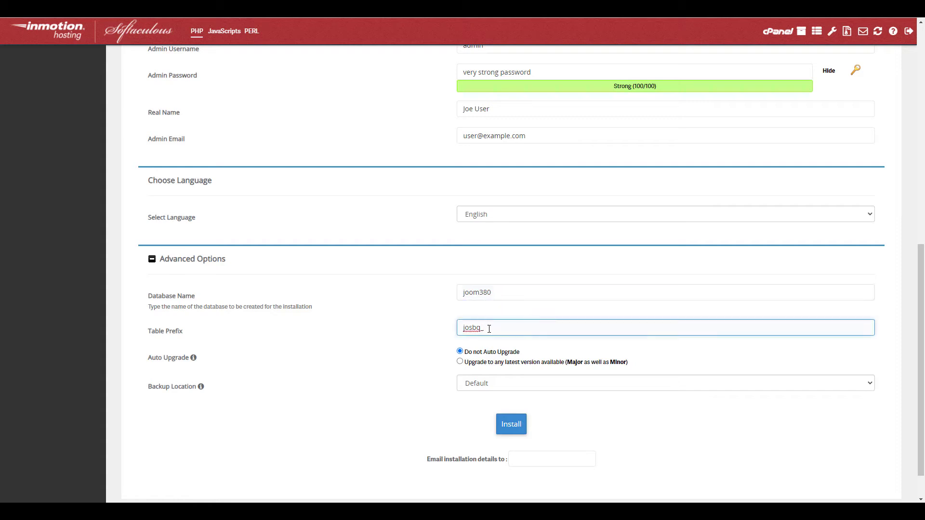
click(460, 362)
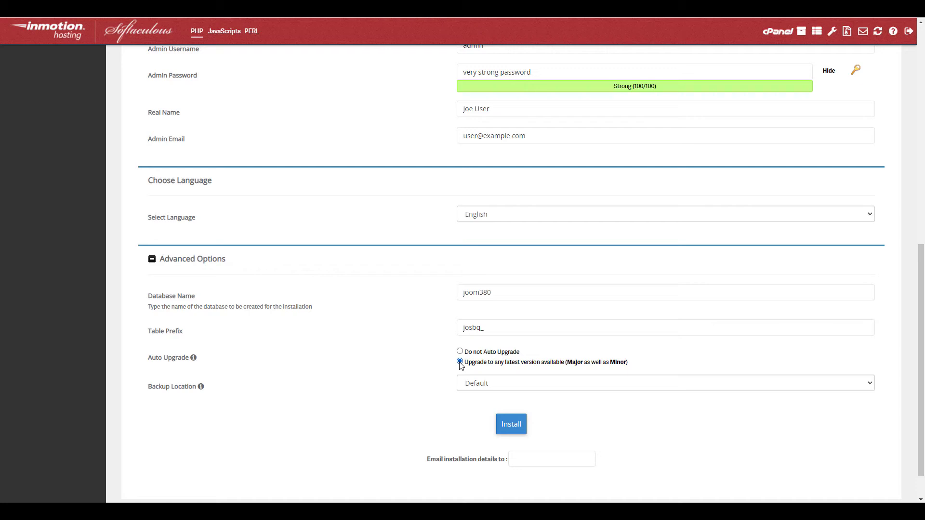
click(494, 383)
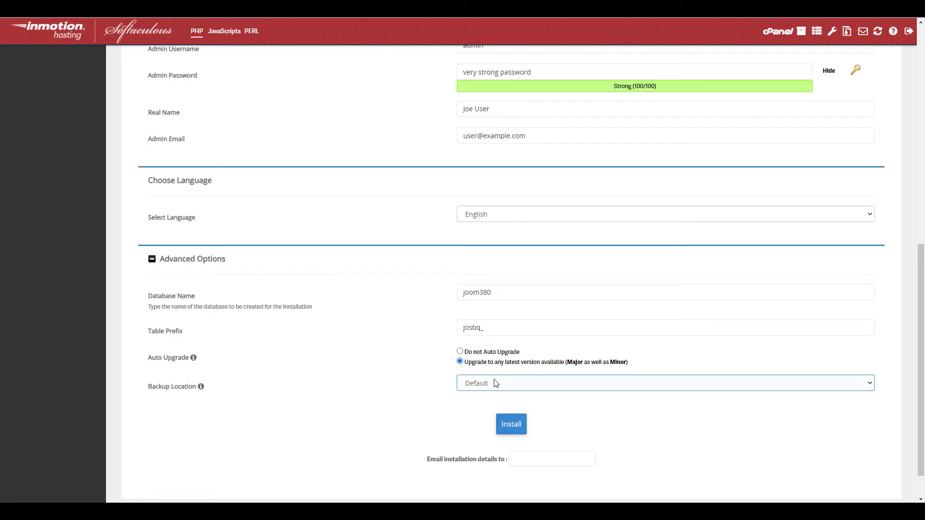
click(483, 395)
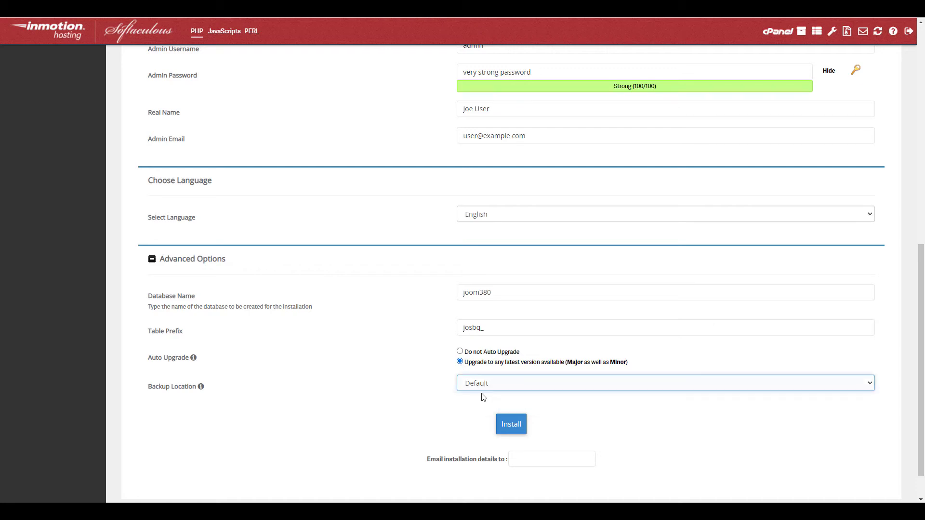
click(436, 407)
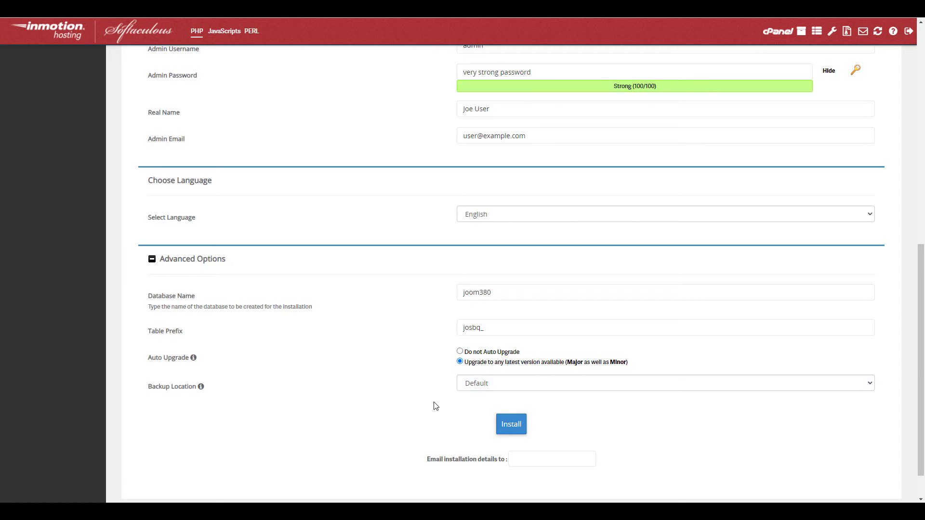
Have the installation details e-mailed to the admin address and run the Joomla install
click(515, 459)
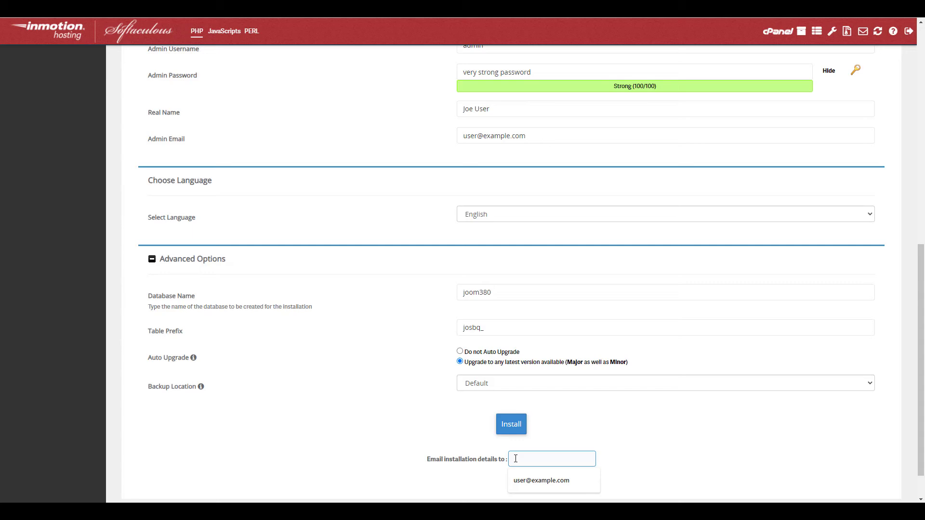
text(user@example.com)
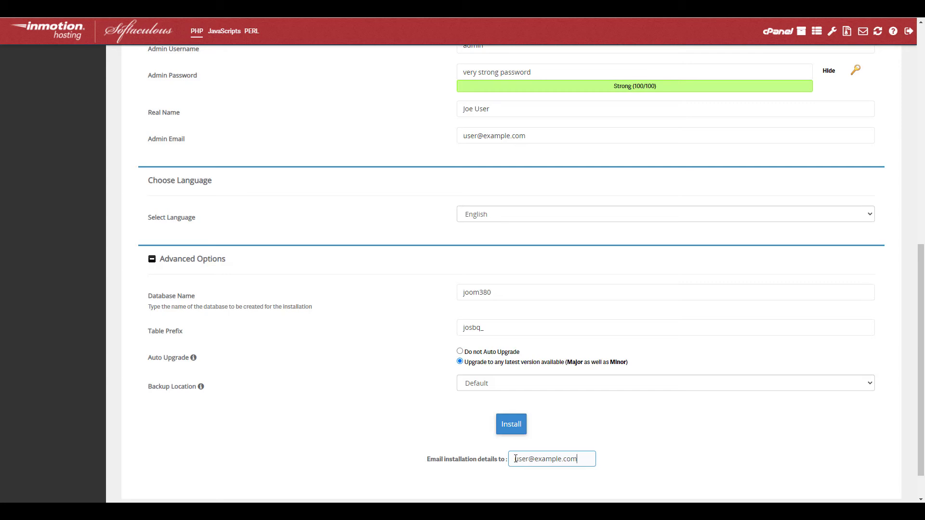
click(501, 431)
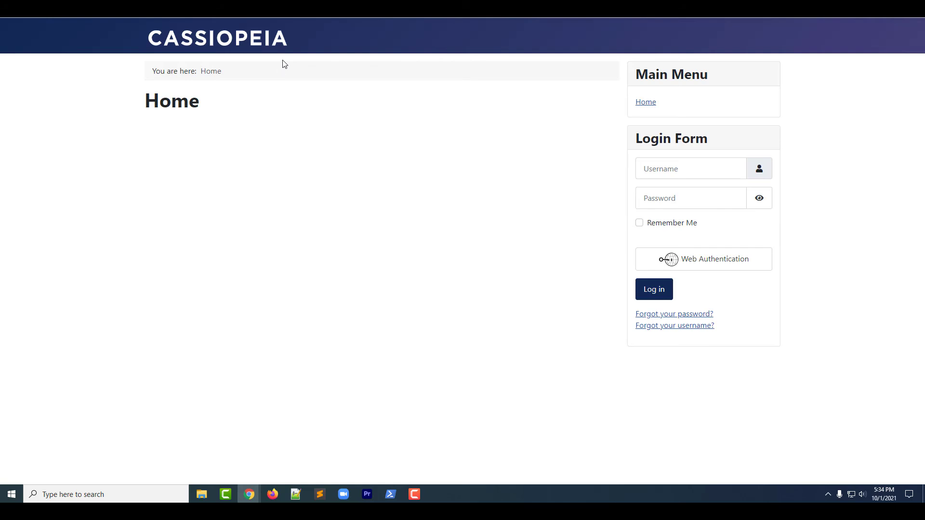
Go back to the Softaculous success page listing the site and administrator URLs
key(ctrl+shift+Tab)
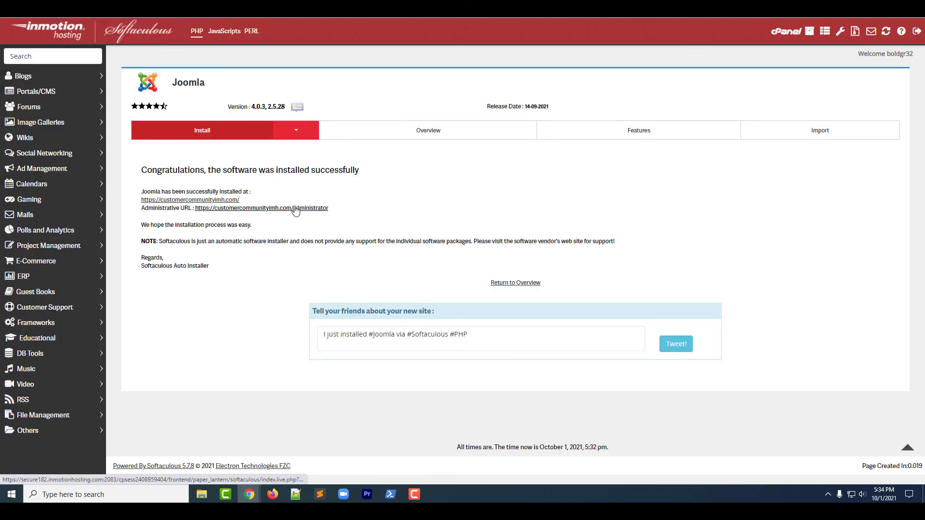